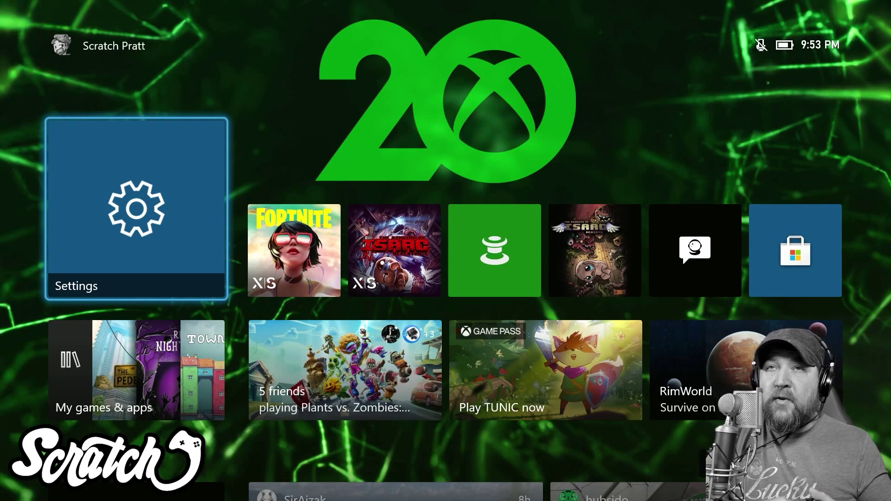
Step: Open the account settings and view the linked social accounts, including the Discord link
{"action": "key", "text": "Return"}
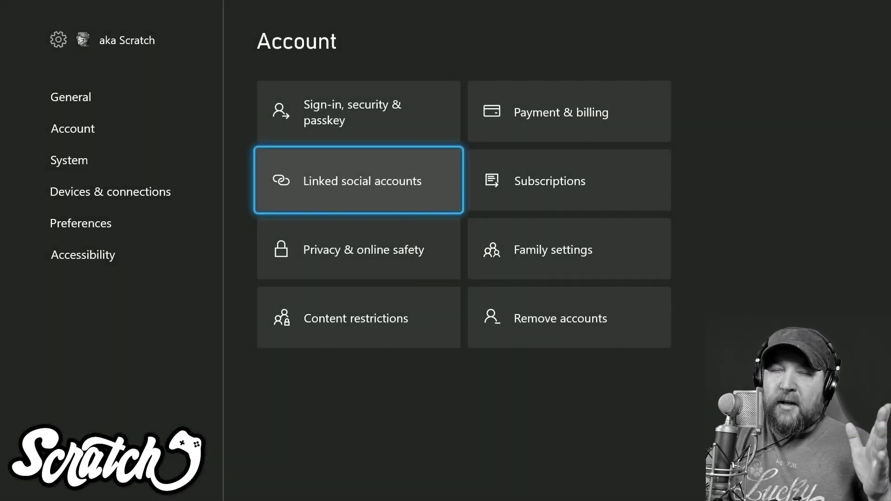
{"action": "key", "text": "Left"}
{"action": "key", "text": "Right"}
{"action": "key", "text": "Down"}
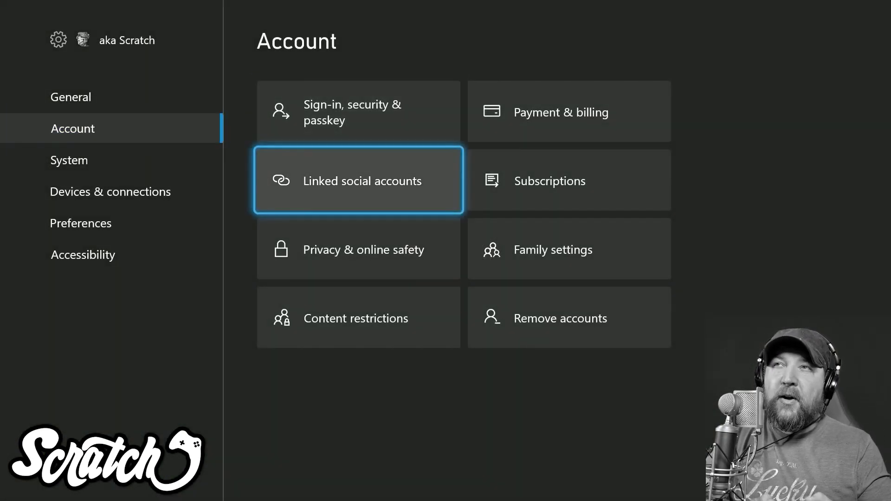
{"action": "key", "text": "Return"}
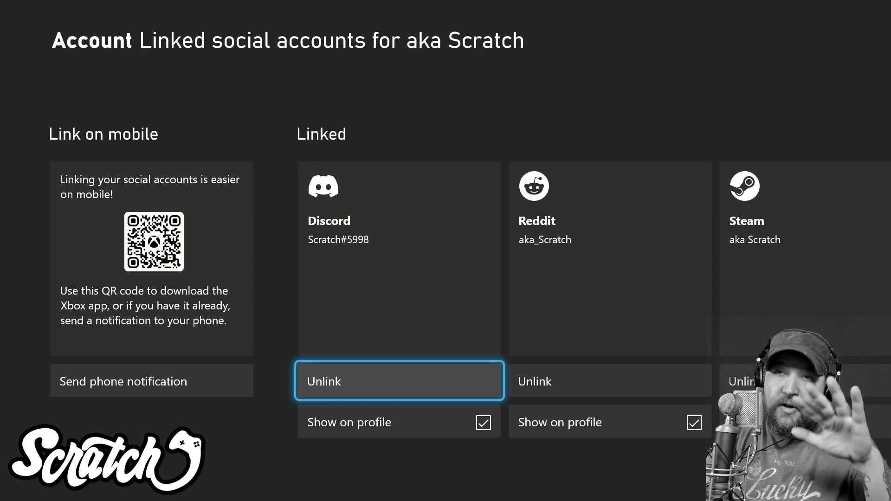
{"action": "key", "text": "Escape"}
Step: Start the Discord Voice on Xbox setup from the guide's parties and chats
{"action": "key", "text": "super"}
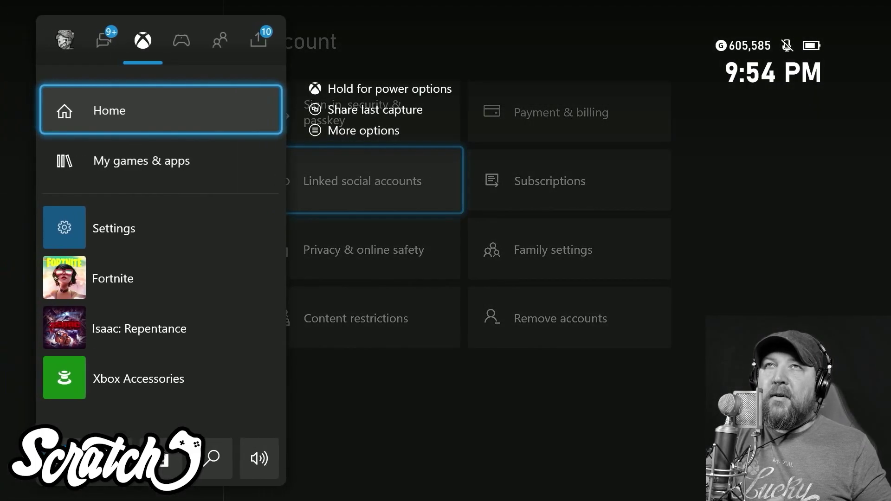
{"action": "key", "text": "Left"}
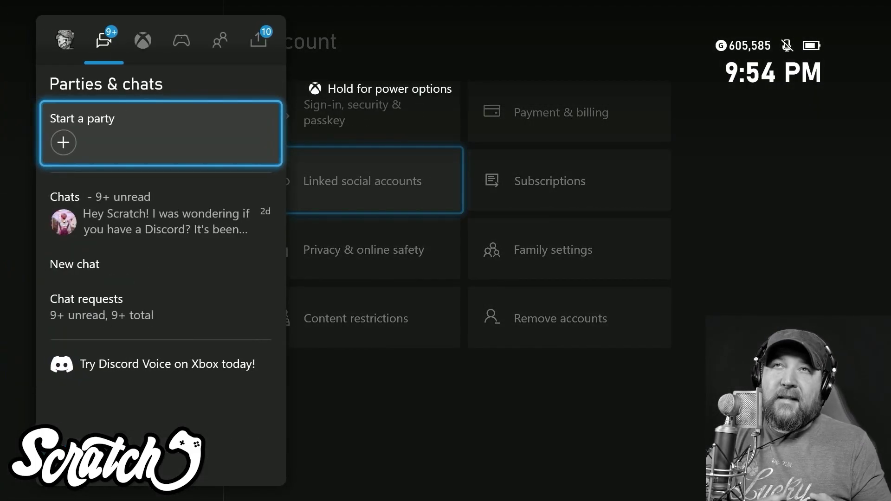
{"action": "key", "text": "Down"}
{"action": "key", "text": "Down"}
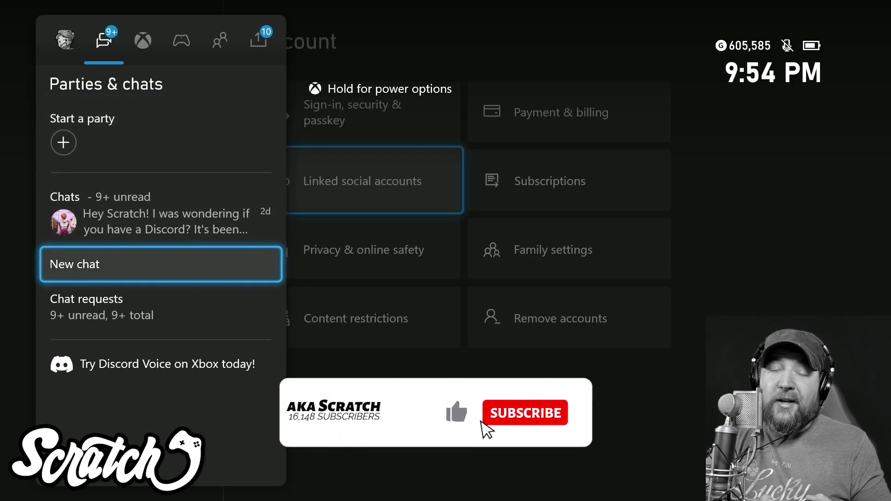
{"action": "key", "text": "Down"}
{"action": "key", "text": "Down"}
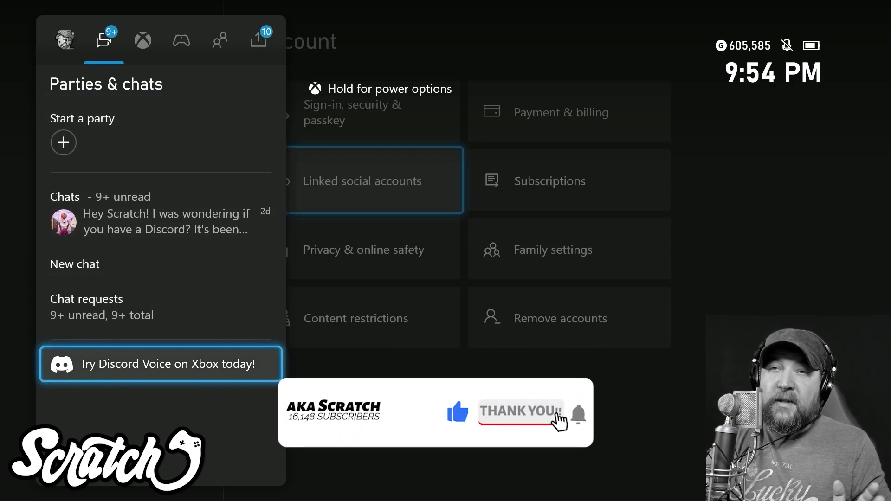
{"action": "key", "text": "Return"}
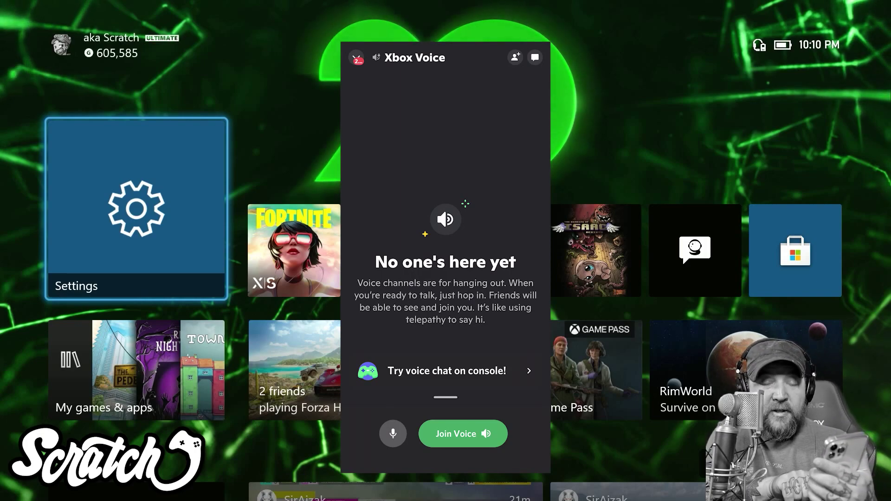
Step: Transfer the Xbox Voice channel's audio from the Discord mobile app to the Studio Series X console
{"action": "left_click", "coordinate": [447, 371]}
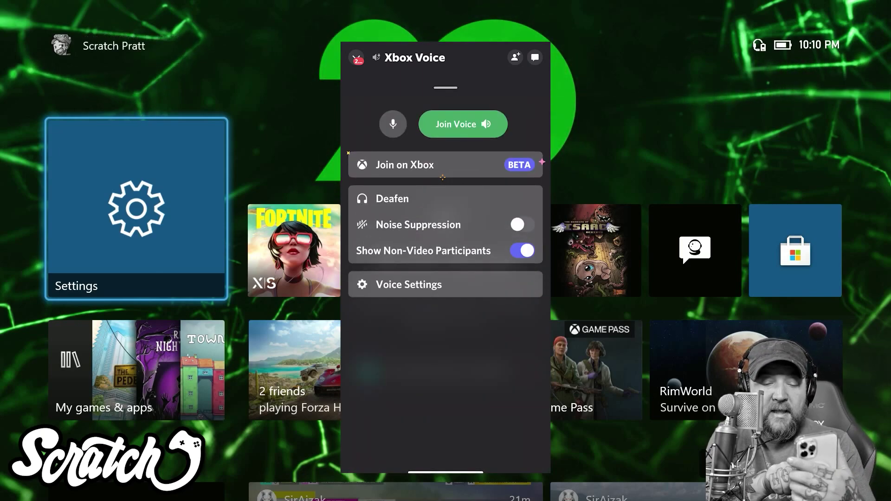
{"action": "left_click", "coordinate": [405, 165]}
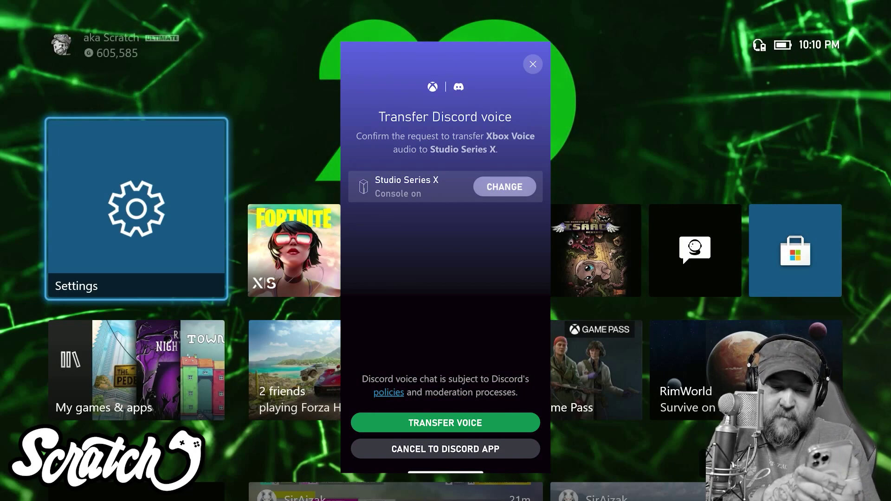
{"action": "left_click", "coordinate": [504, 187]}
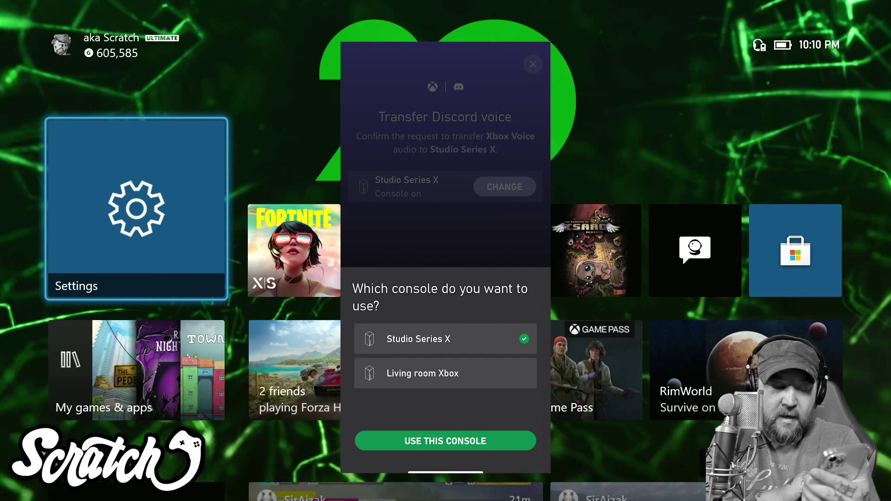
{"action": "key", "text": "Down"}
{"action": "key", "text": "Up"}
{"action": "key", "text": "Escape"}
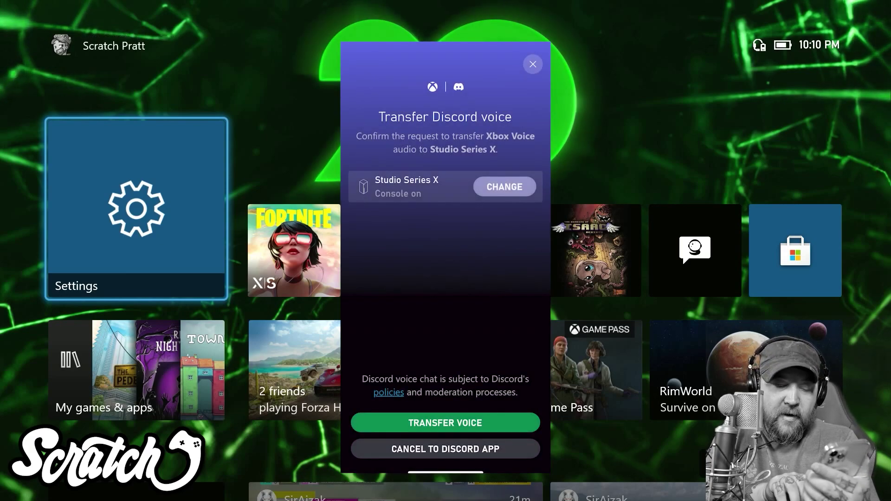
{"action": "key", "text": "Return"}
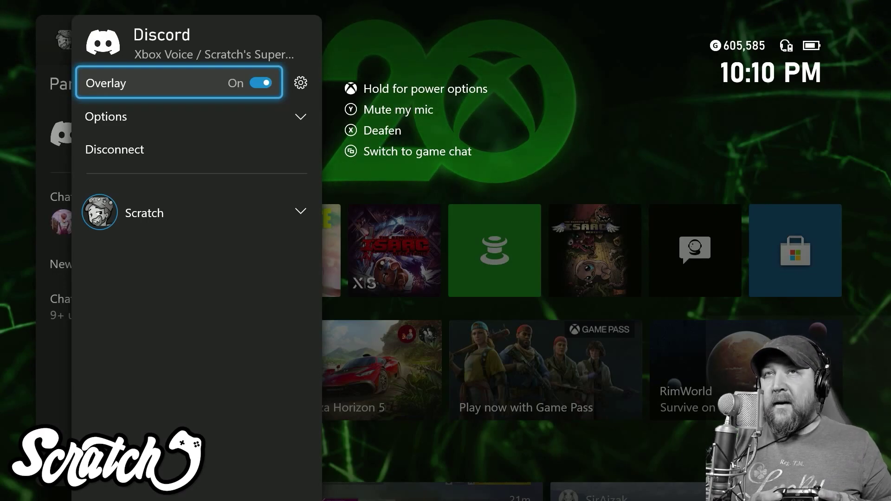
Step: Review the Discord call options and the audio settings with headset volume, chat mixer and mic monitoring
{"action": "key", "text": "Down"}
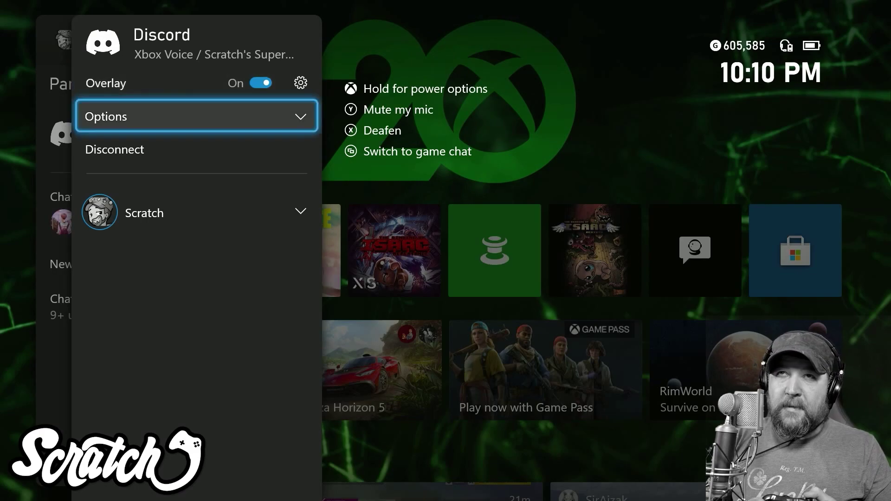
{"action": "key", "text": "Return"}
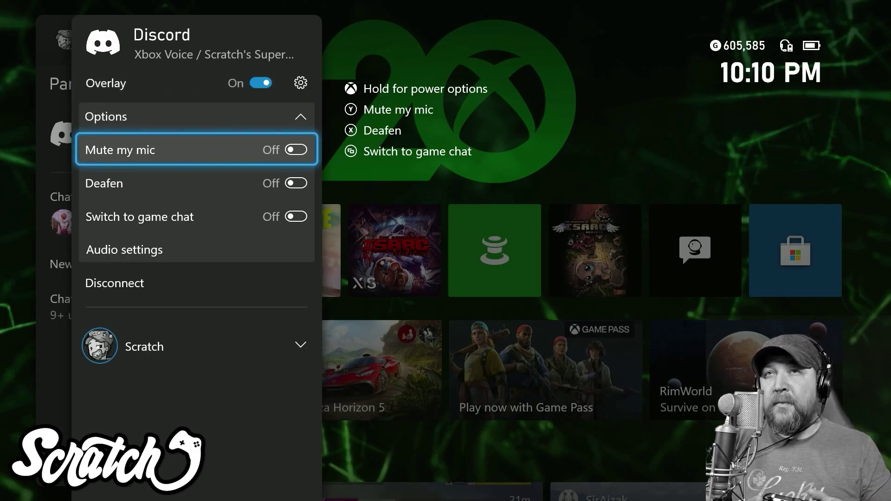
{"action": "key", "text": "Down"}
{"action": "key", "text": "Down"}
{"action": "key", "text": "Down"}
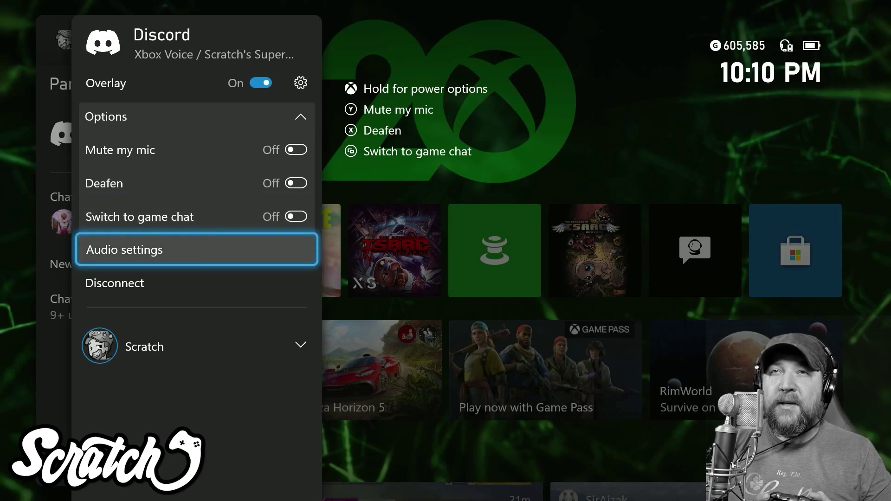
{"action": "key", "text": "Return"}
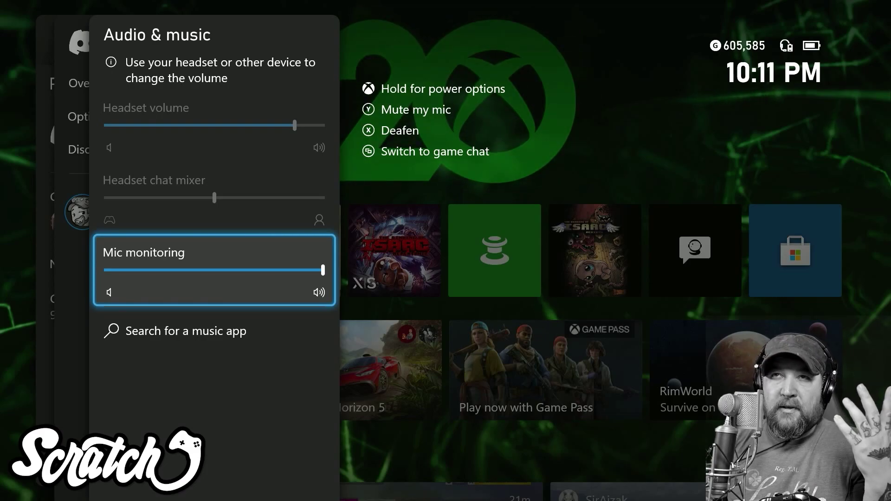
{"action": "key", "text": "Escape"}
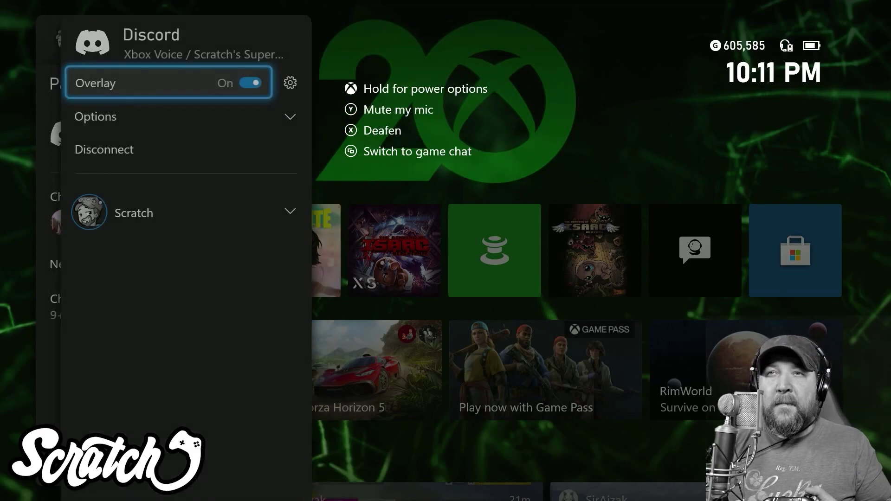
Step: Check the actions available for the participant in the Discord voice channel, and collapse the entry again
{"action": "key", "text": "Down"}
{"action": "key", "text": "Down"}
{"action": "key", "text": "Down"}
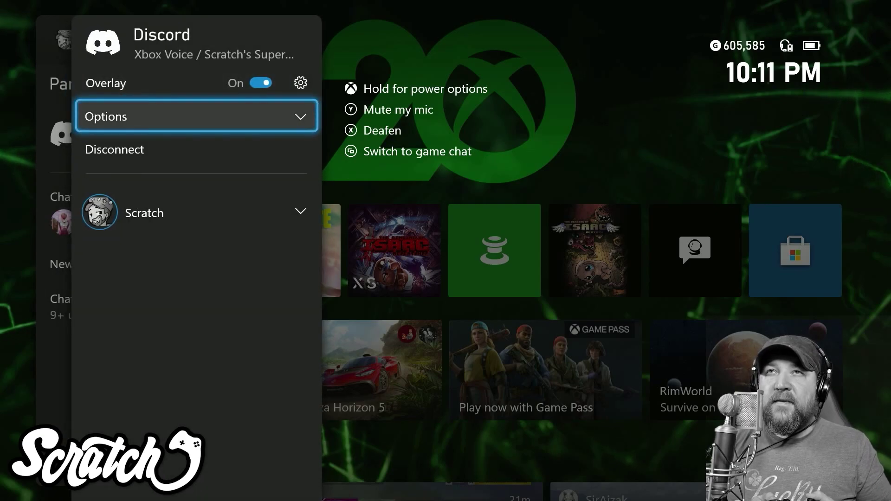
{"action": "key", "text": "Return"}
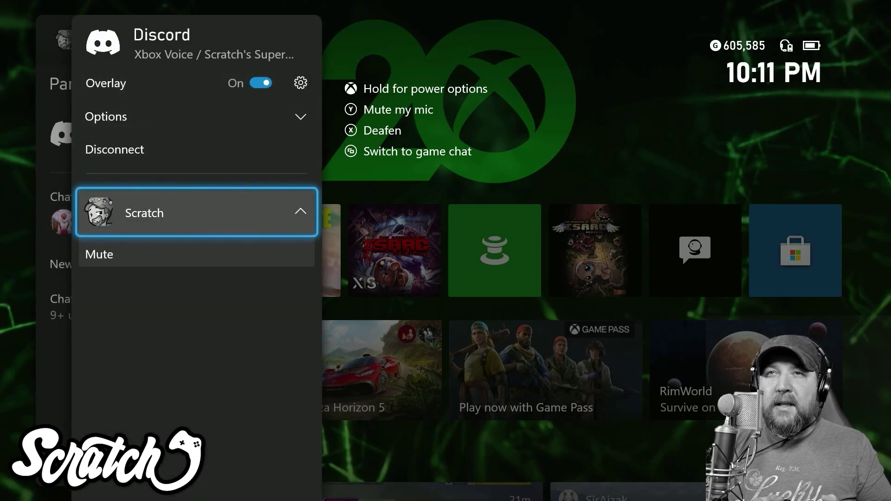
{"action": "key", "text": "Return"}
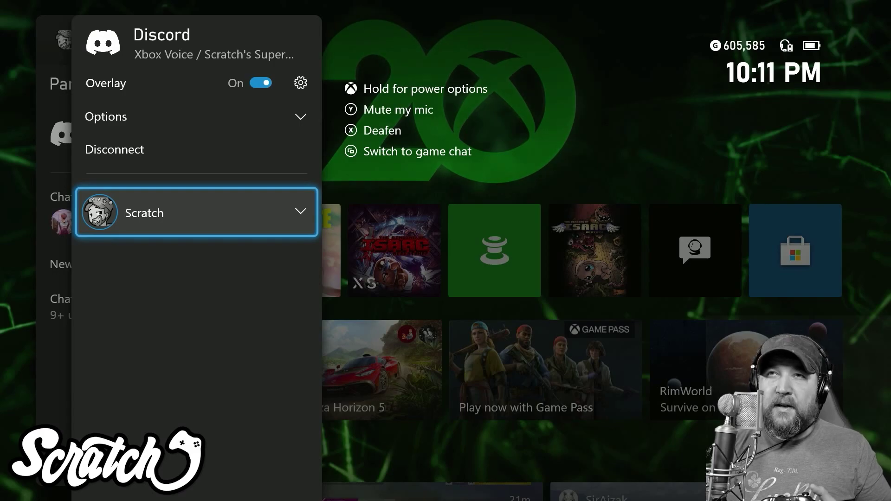
Step: View the overlay's position and transparency settings for the Discord call without changing them
{"action": "key", "text": "Up"}
{"action": "key", "text": "Up"}
{"action": "key", "text": "Up"}
{"action": "key", "text": "Right"}
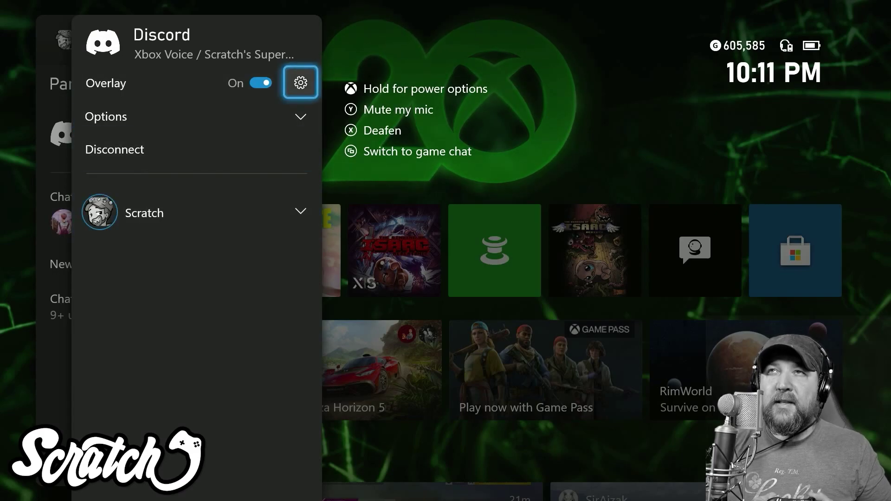
{"action": "key", "text": "Return"}
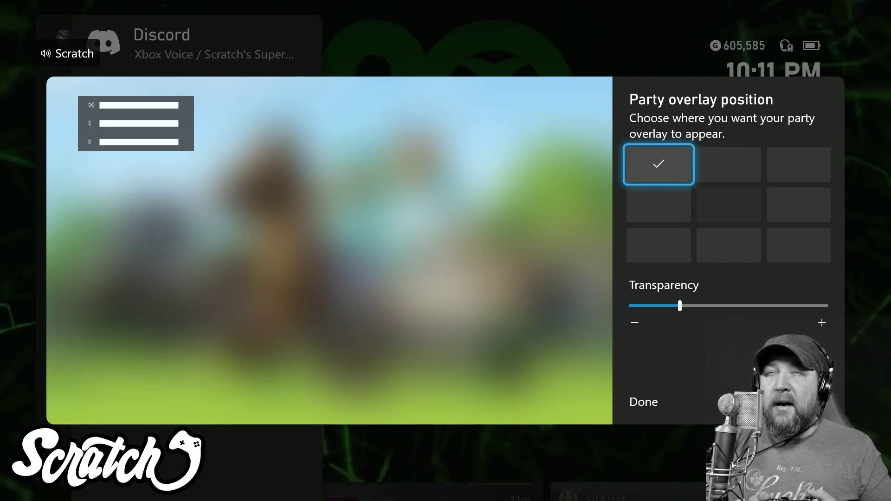
{"action": "key", "text": "Escape"}
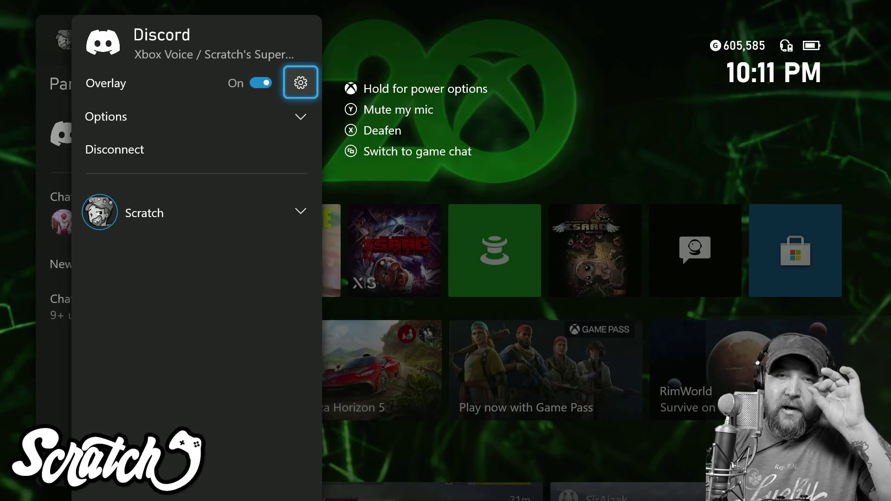
{"action": "key", "text": "Left"}
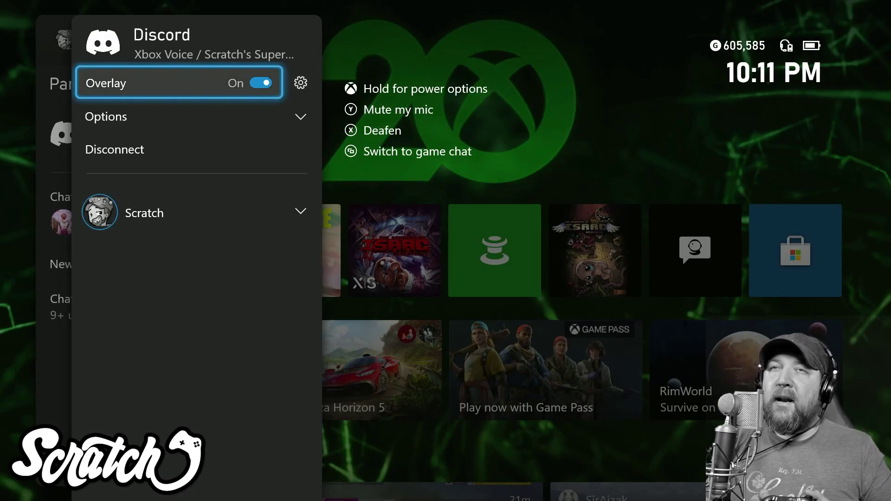
Step: Reopen the active Discord call from Parties & chats and switch its overlay off and back on
{"action": "key", "text": "Escape"}
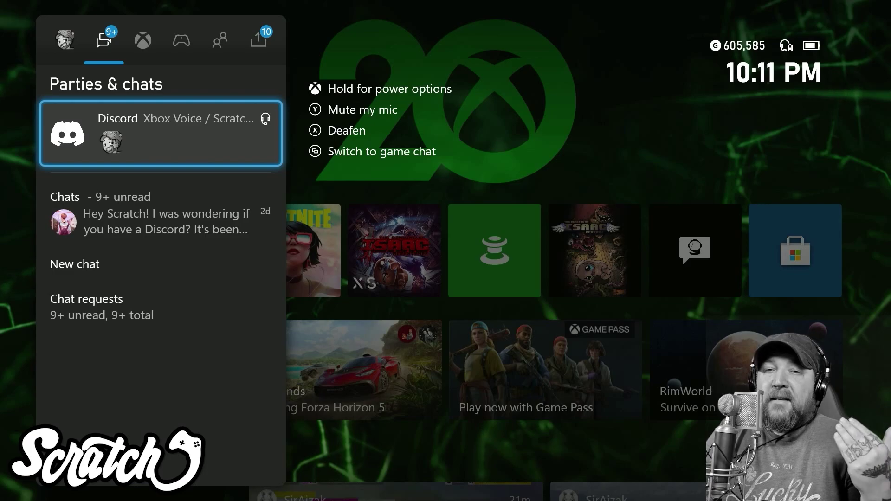
{"action": "key", "text": "Return"}
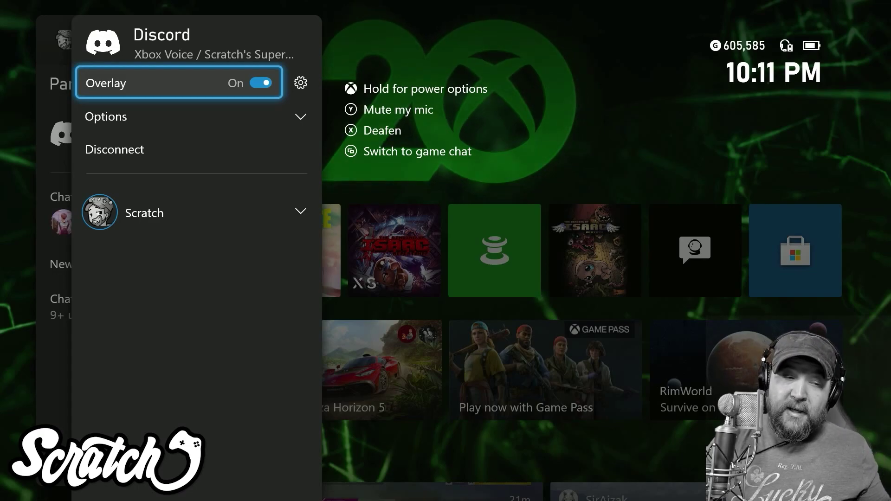
{"action": "key", "text": "Return"}
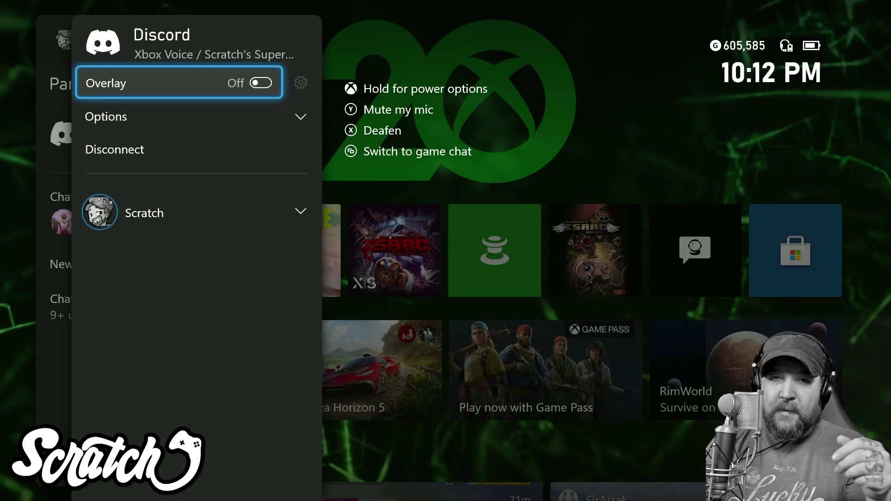
{"action": "key", "text": "Return"}
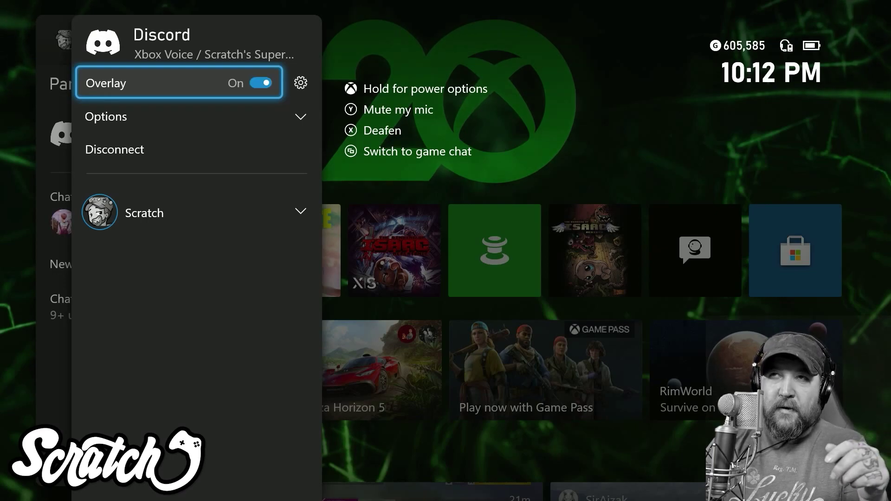